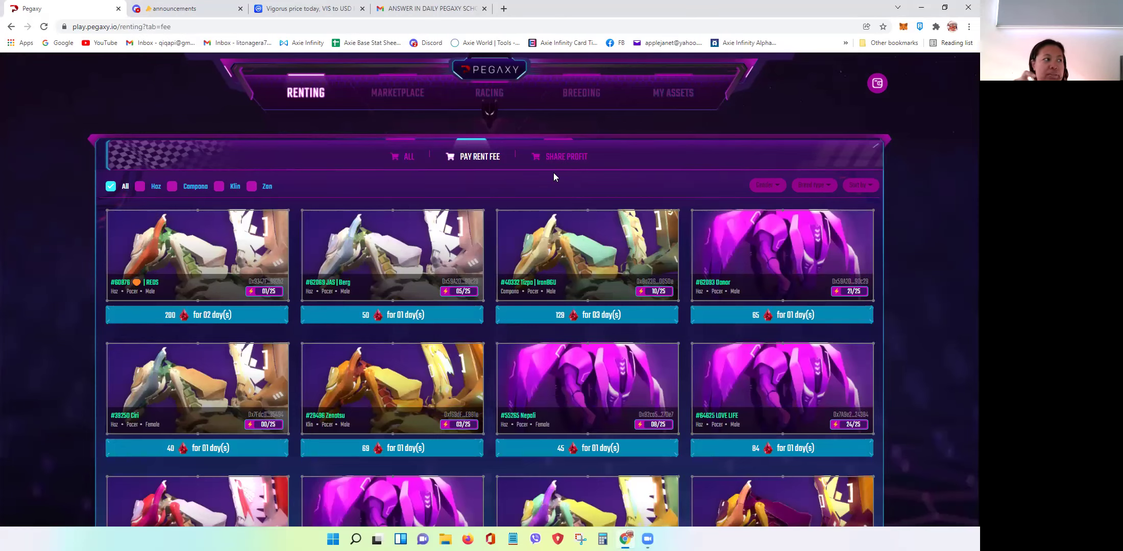
Look up Pegaxy (PGX) on CoinMarketCap, currently $0.5095 and up 30.70% in 24 hours.
click(327, 8)
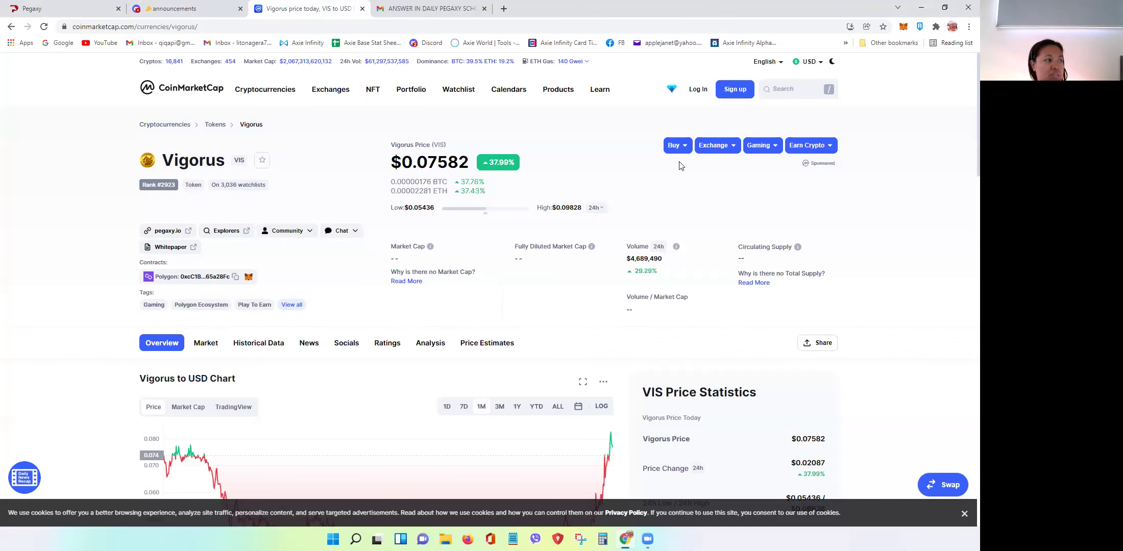
click(777, 94)
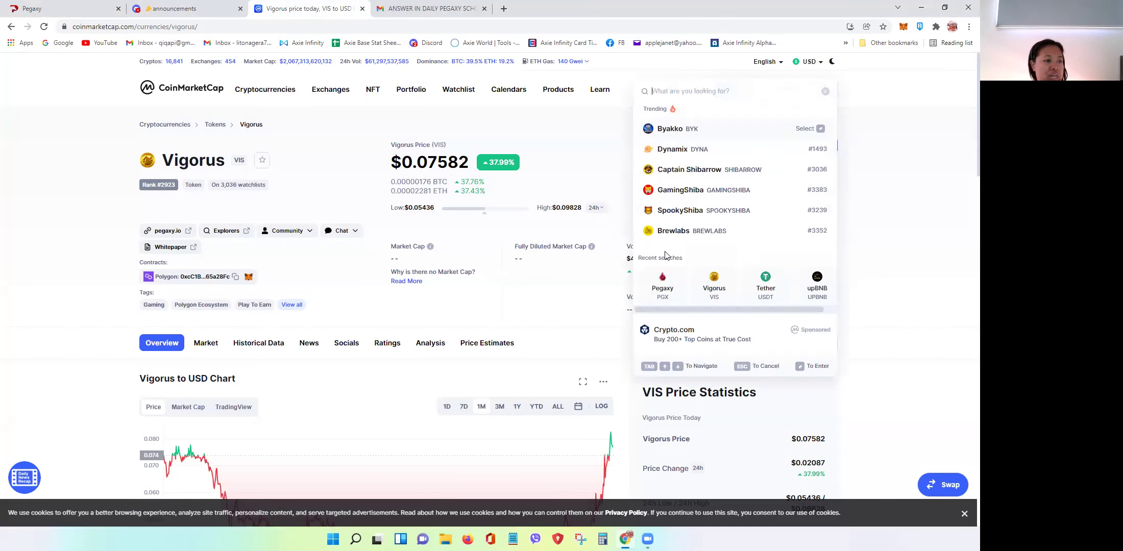
click(663, 282)
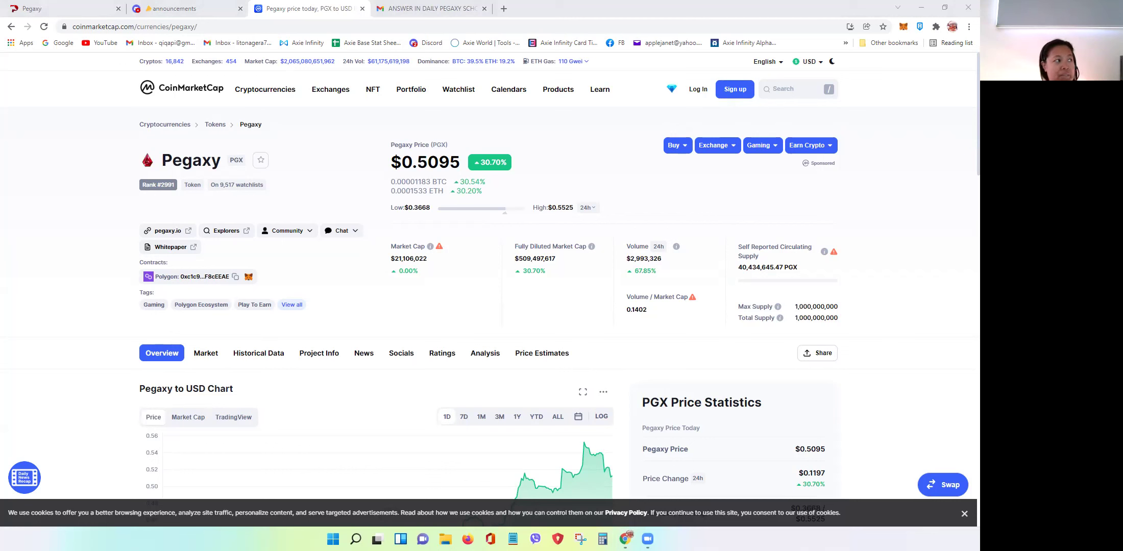
Back on Pegaxy's Renting page, view the Share Profit listings instead of Pay Rent Fee.
click(14, 6)
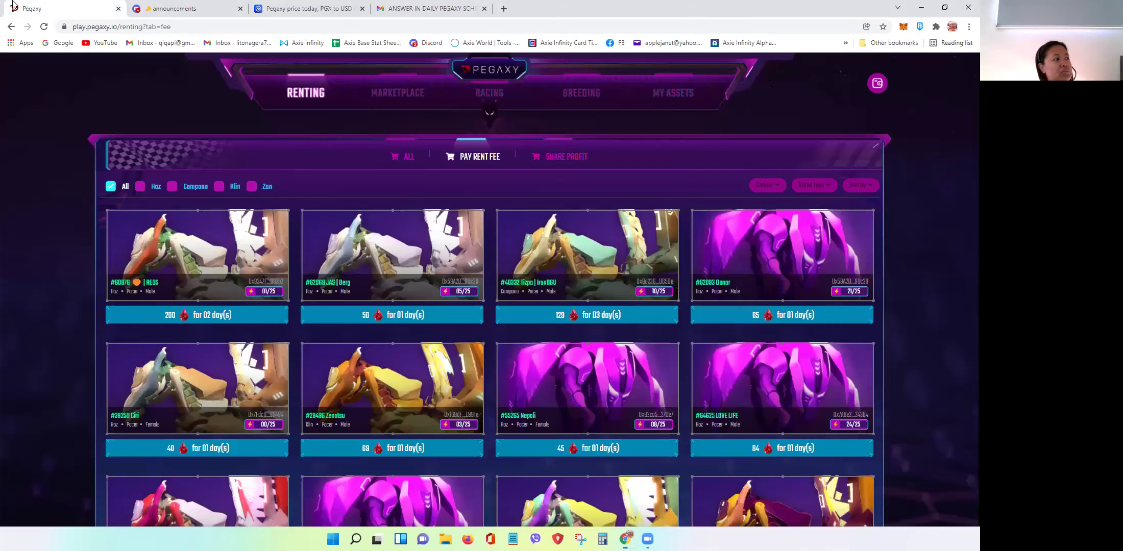
click(570, 168)
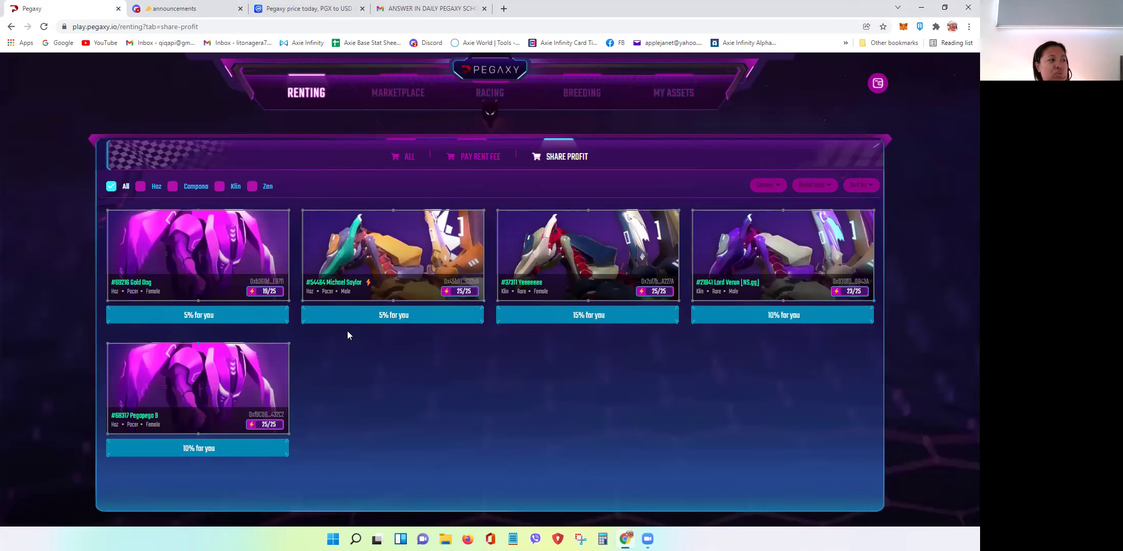
From My Assets, start renting out Pega #53497 to race with the Share profit type.
click(689, 91)
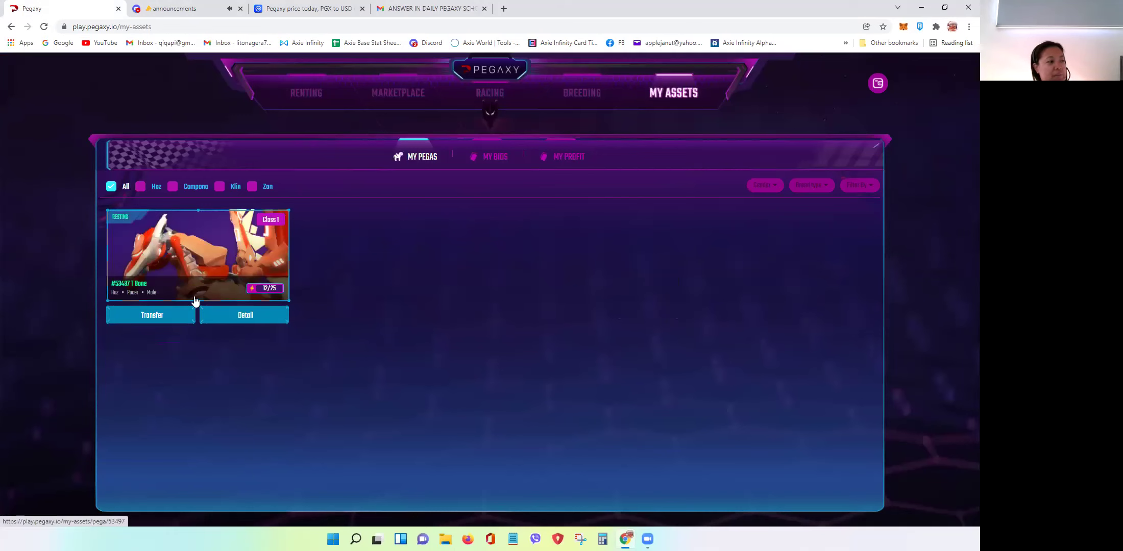
click(197, 252)
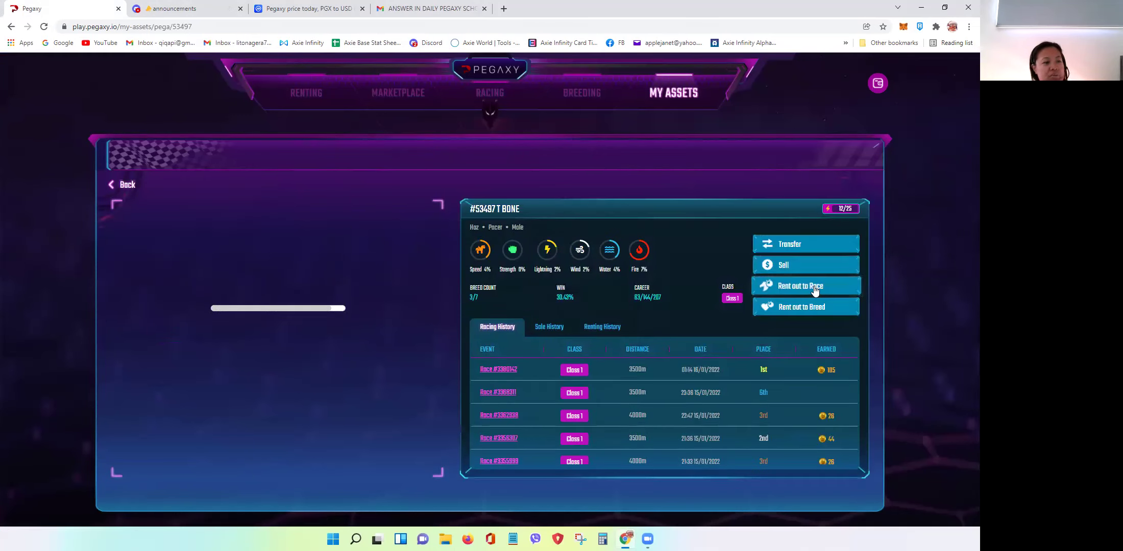
click(813, 288)
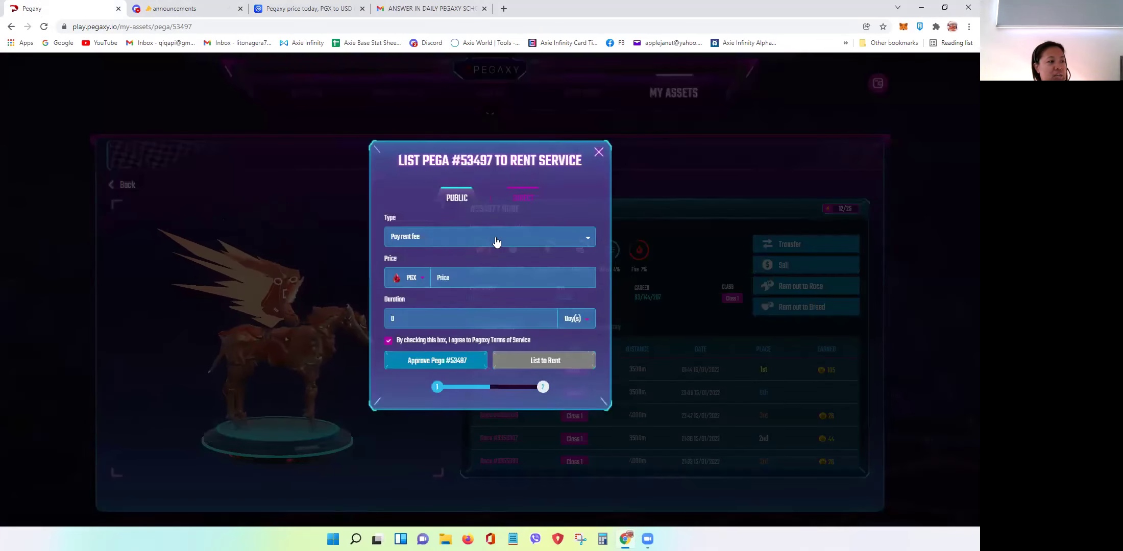
click(496, 242)
click(421, 281)
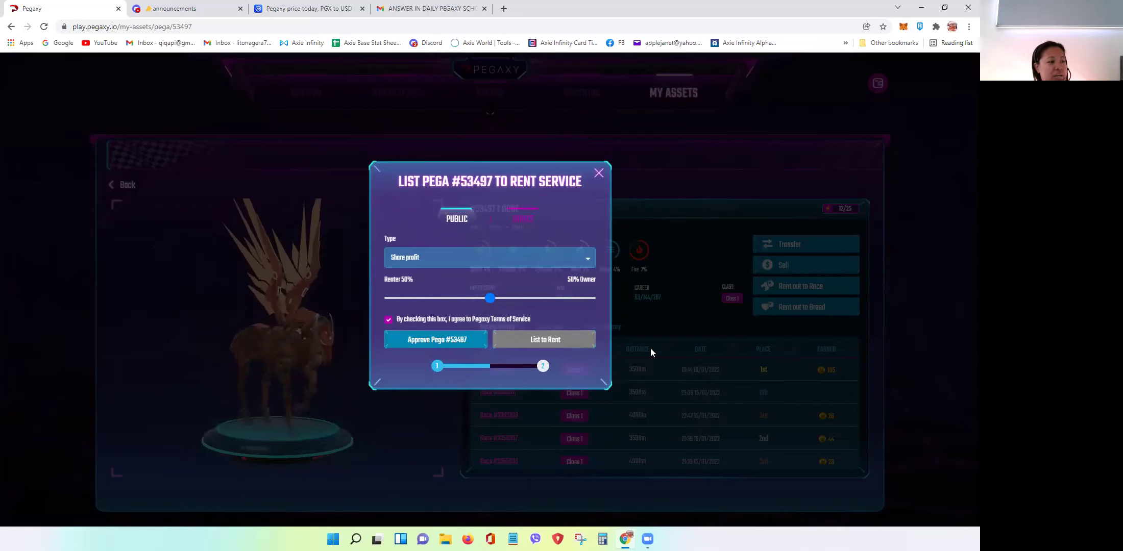
Set the profit split slider to Renter 5% / Owner 95%.
mouse_move(491, 303)
drag(490, 302, 397, 299)
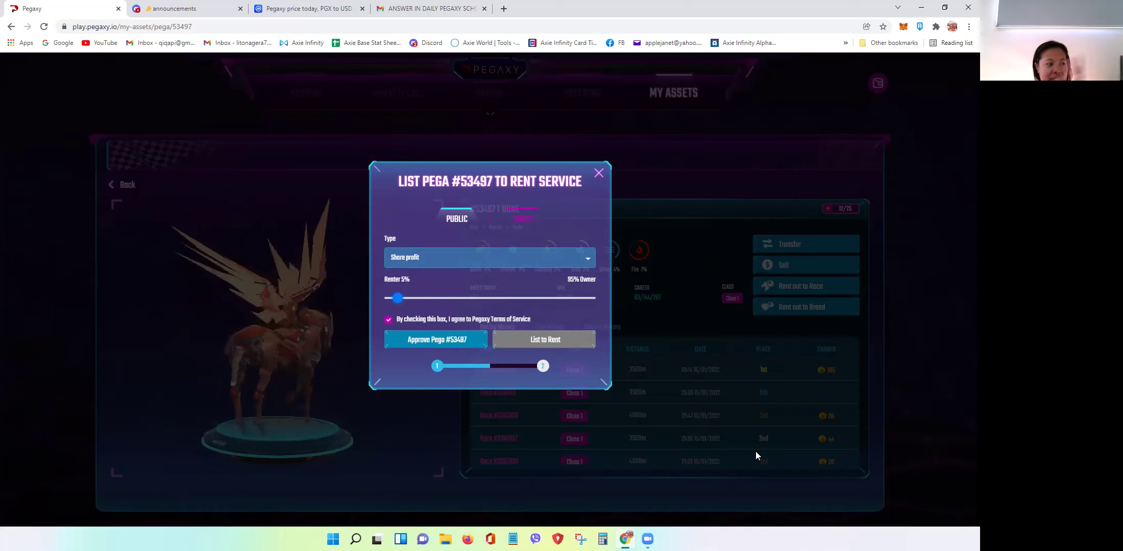
Approve Pega #53497 for the rent service and confirm the permission in MetaMask.
click(447, 345)
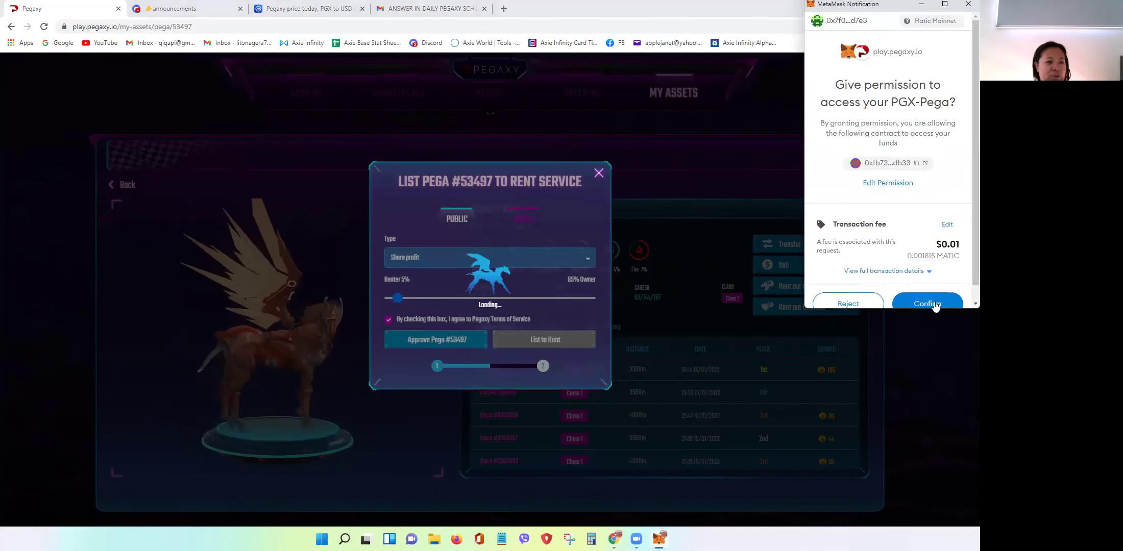
scroll(934, 305, down, 1)
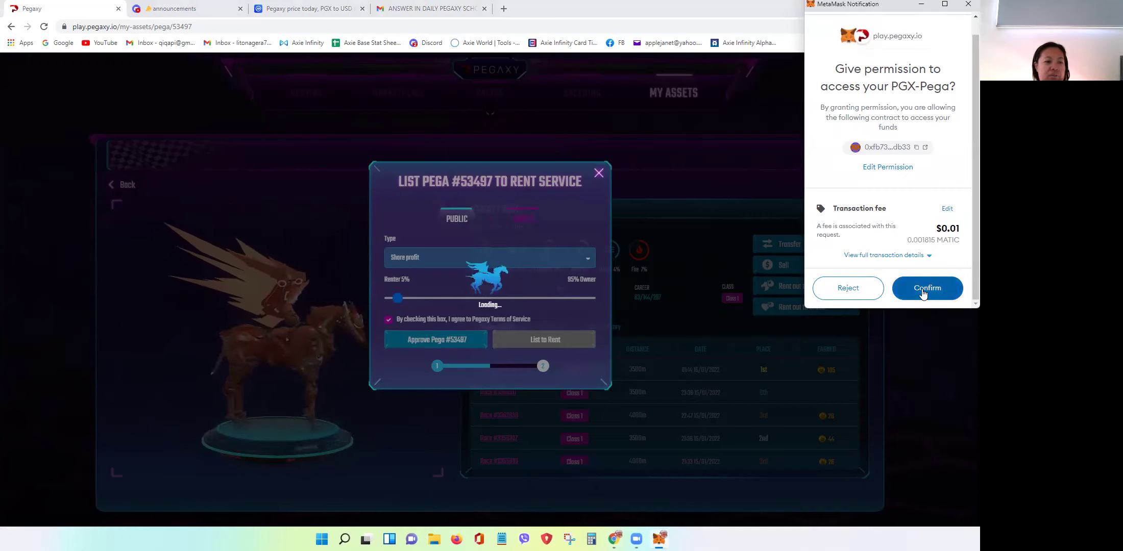
click(923, 291)
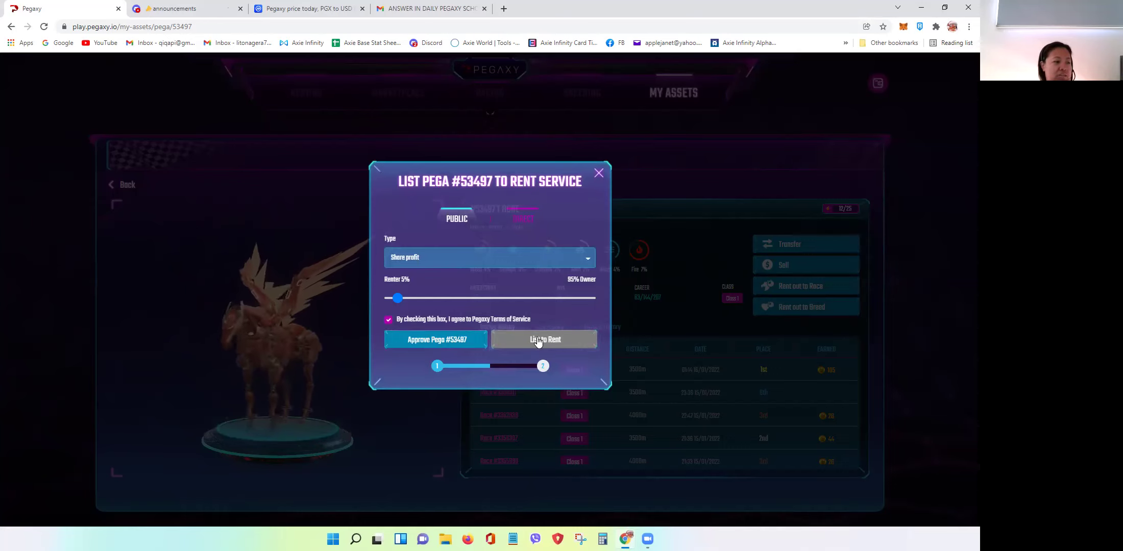
Send the rent listing for approval and grant the contract wallet access to the Pega.
click(448, 339)
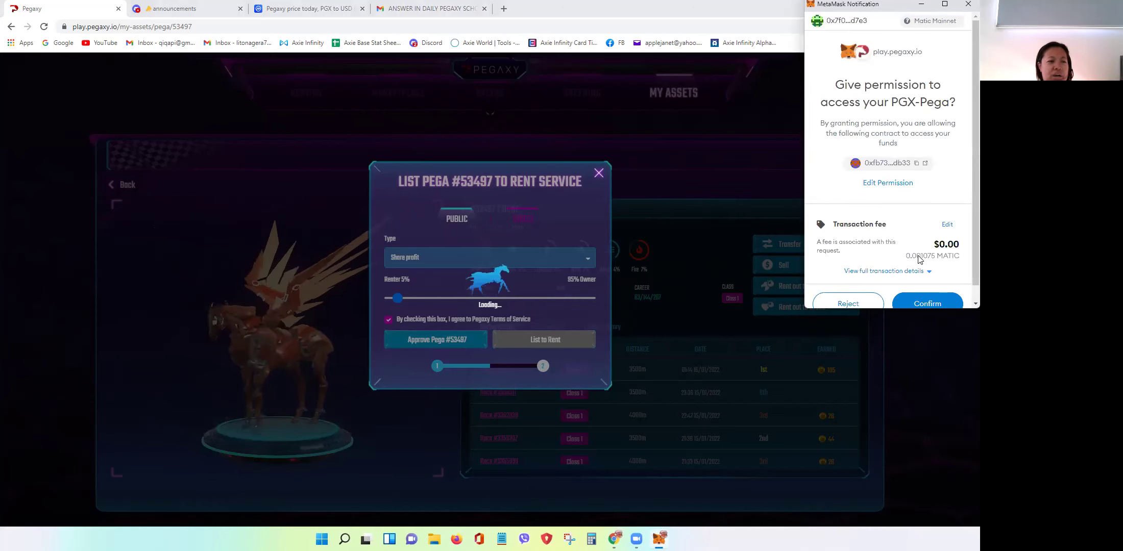
scroll(923, 278, down, 1)
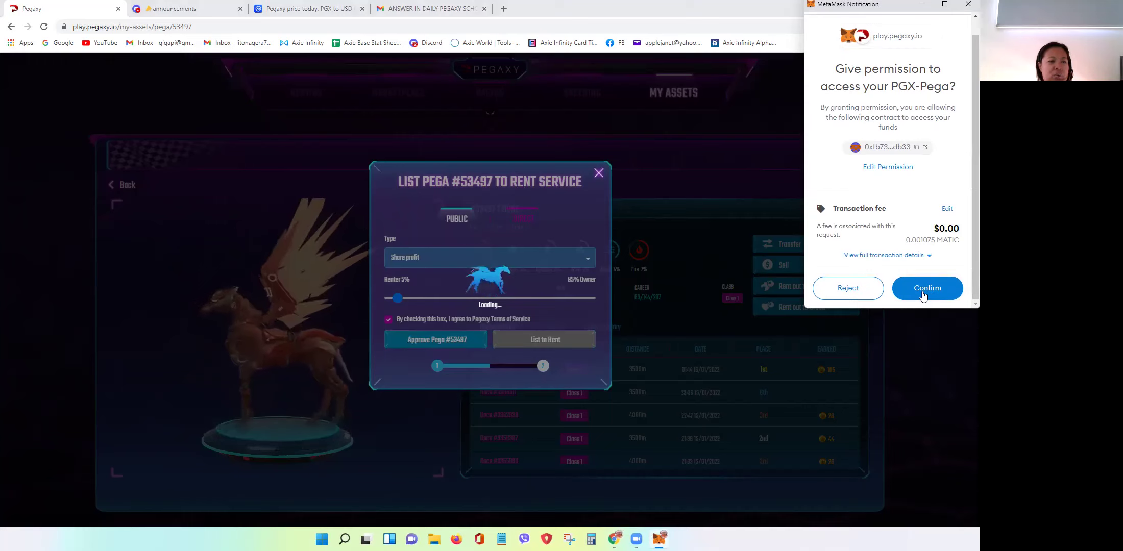
click(923, 295)
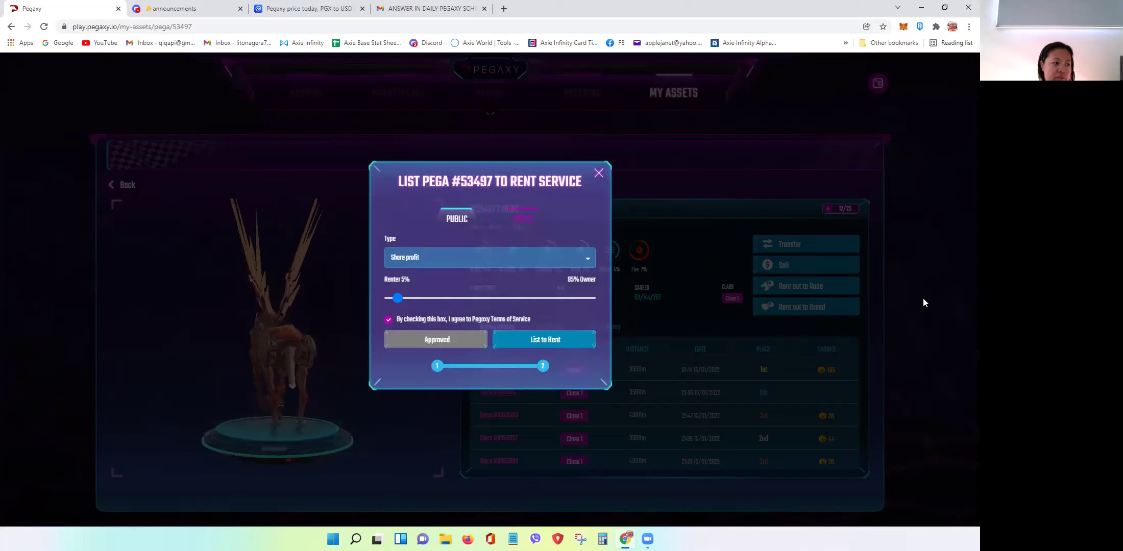
Submit the 5%/95% share-profit listing of Pega #53497 and confirm the transaction in MetaMask.
click(552, 349)
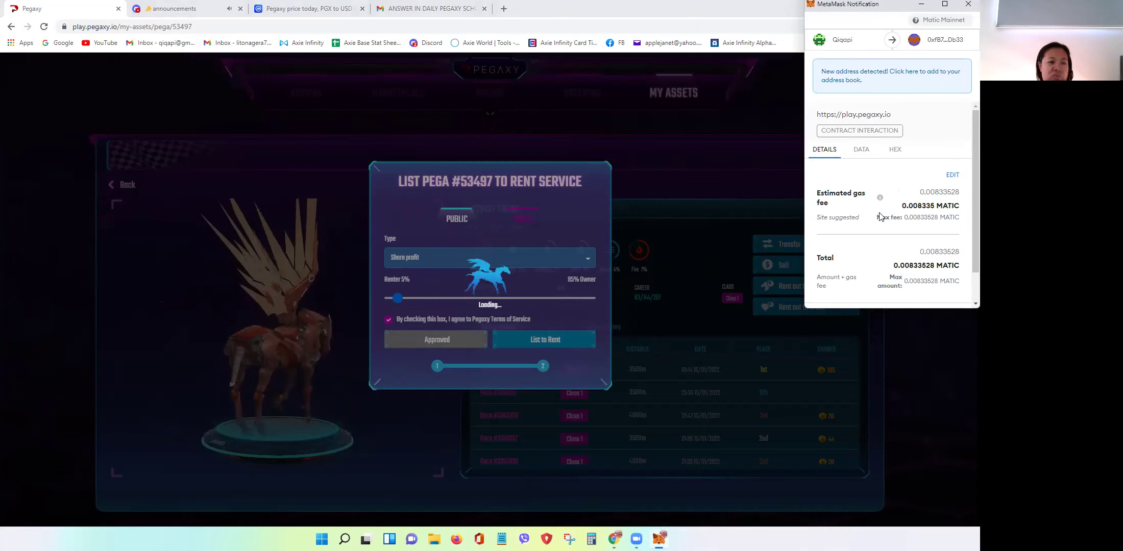
scroll(883, 230, down, 1)
click(894, 295)
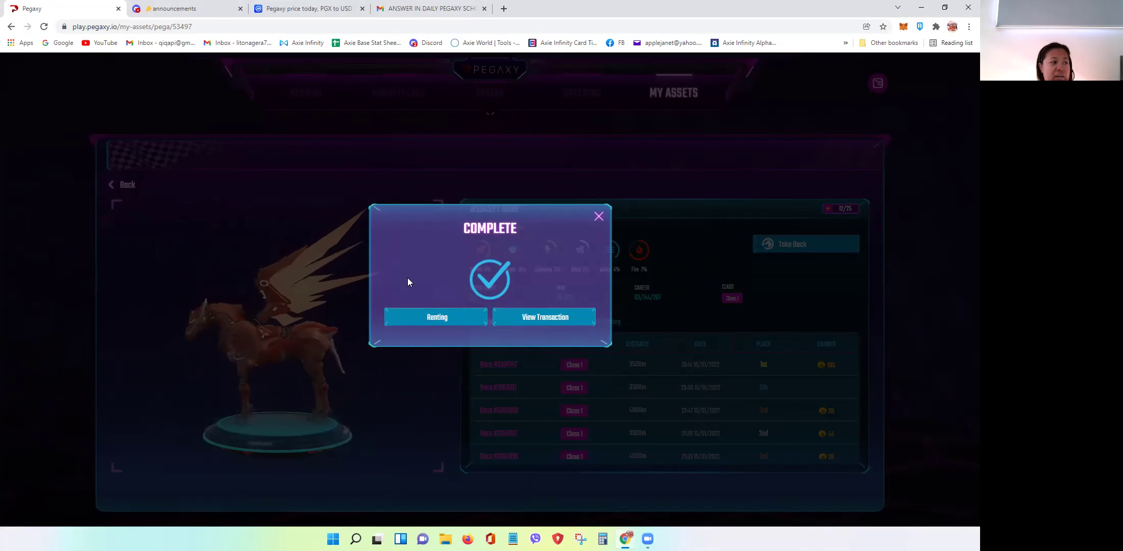
Open Renting's Share Profit listings, refreshing until Pega #53497 appears as your own listing.
click(432, 316)
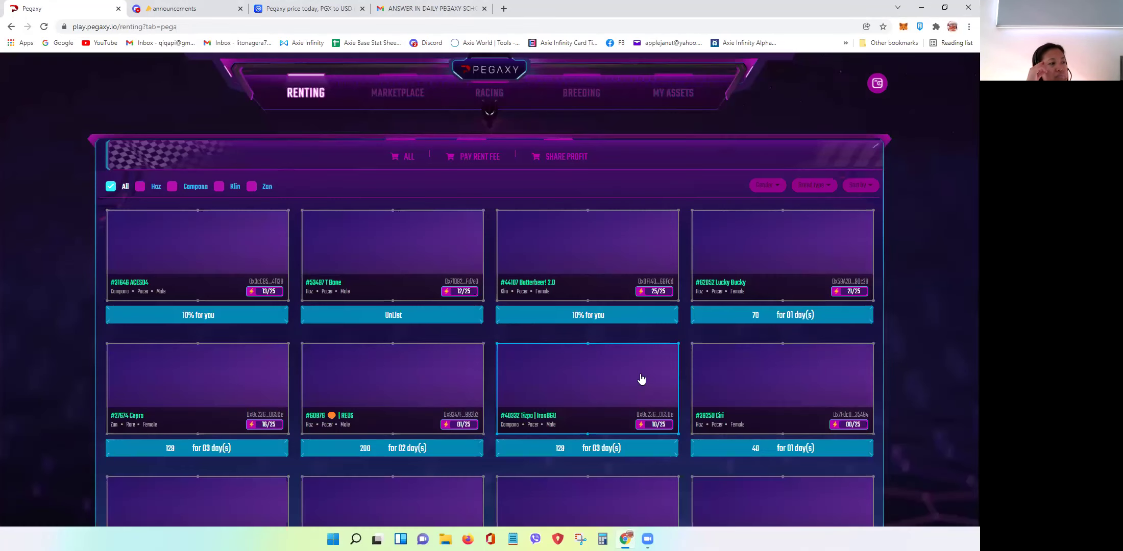
click(560, 157)
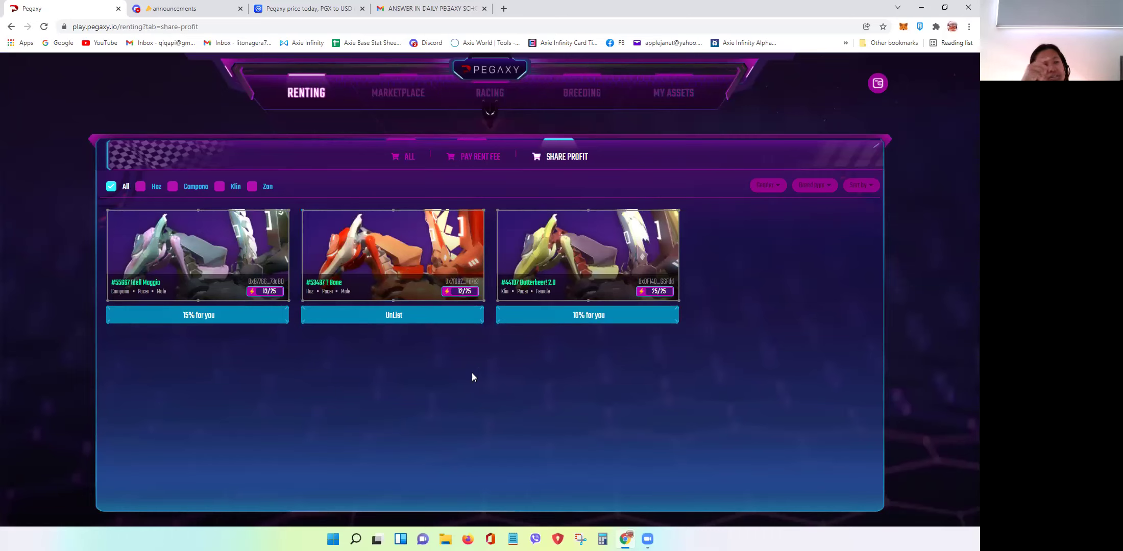
click(468, 167)
click(541, 162)
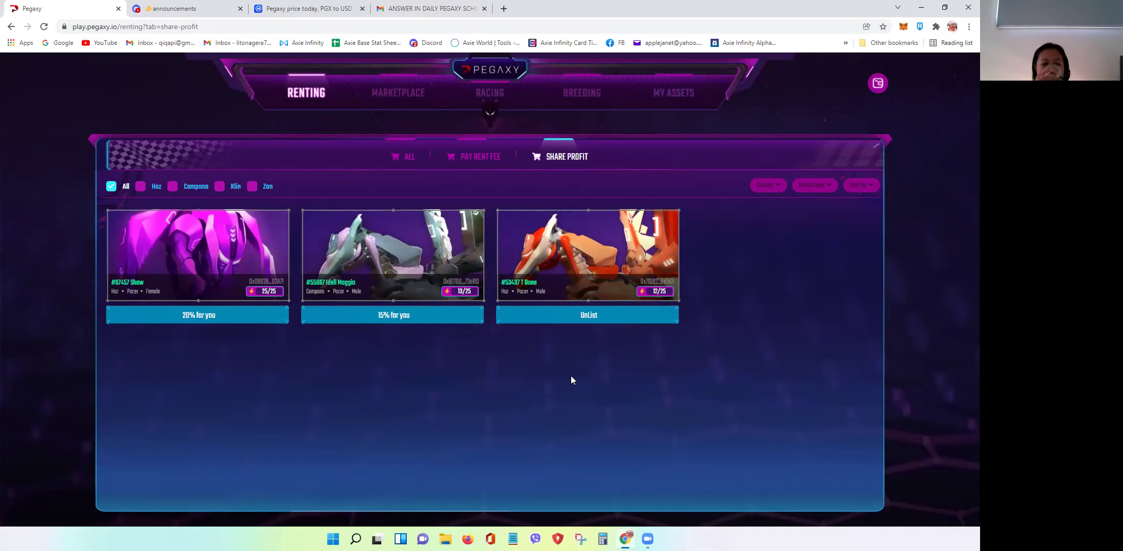
click(466, 156)
click(567, 158)
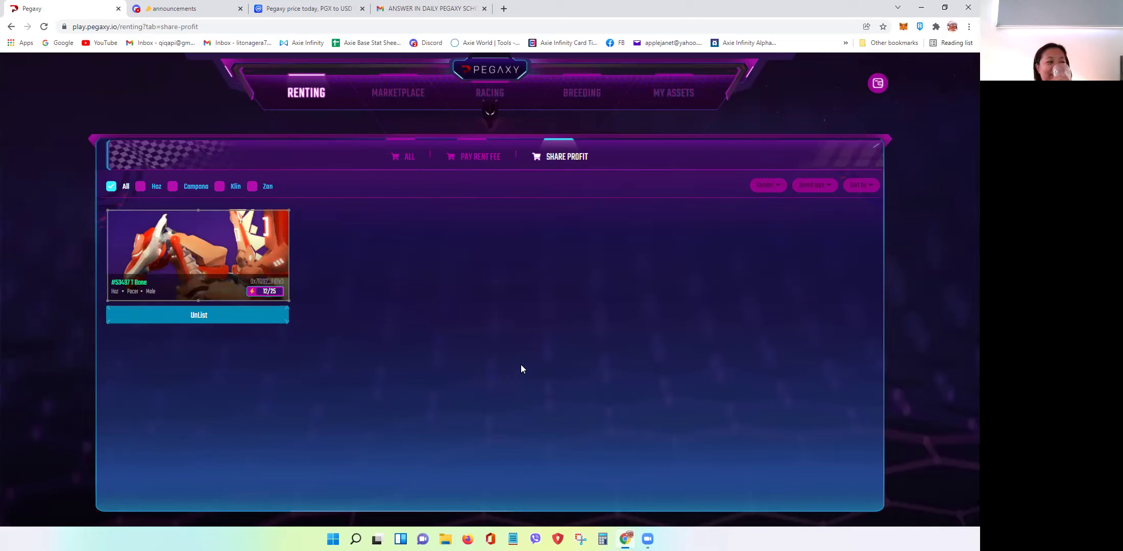
Check My Pegas in My Assets, where Pega #53497 shows as Renting.
click(655, 102)
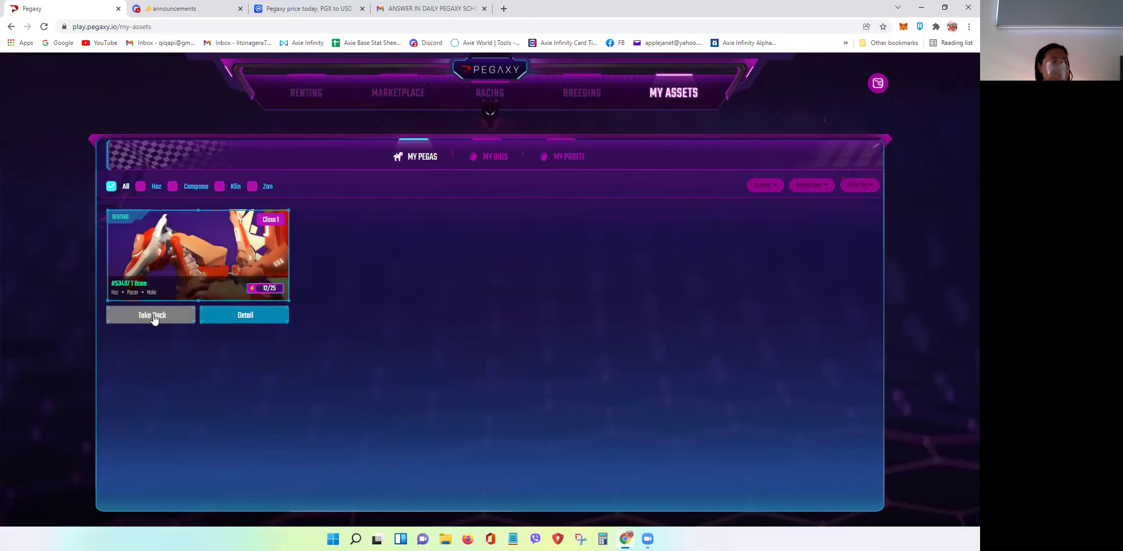
mouse_move(152, 323)
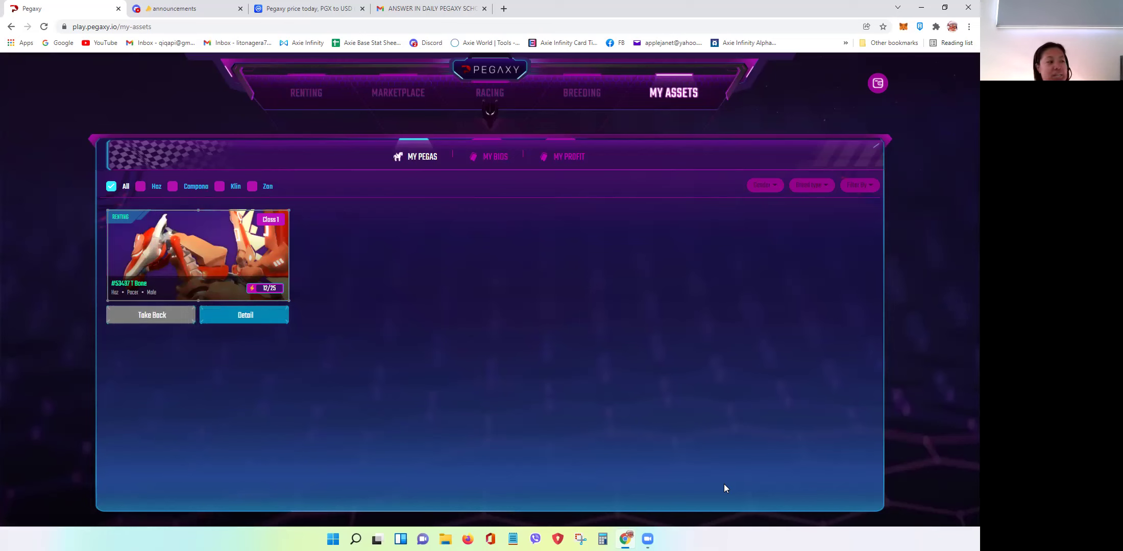
click(307, 93)
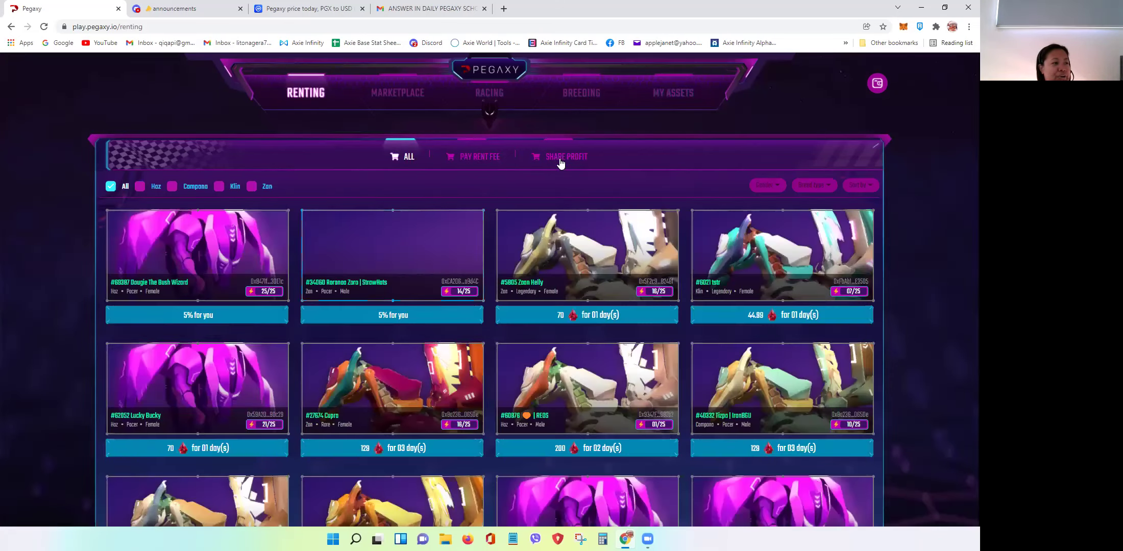
click(560, 159)
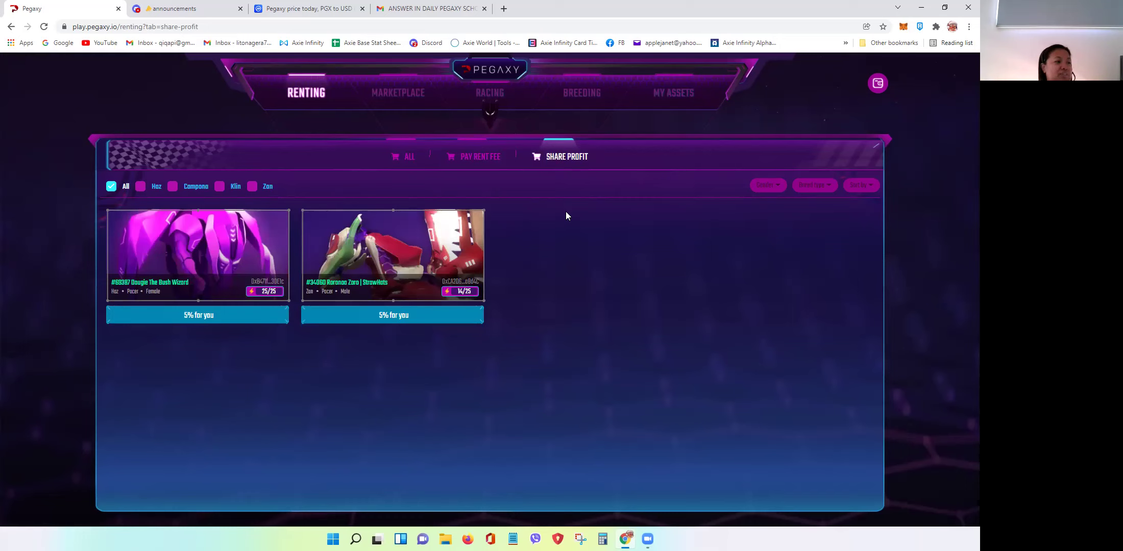
click(641, 103)
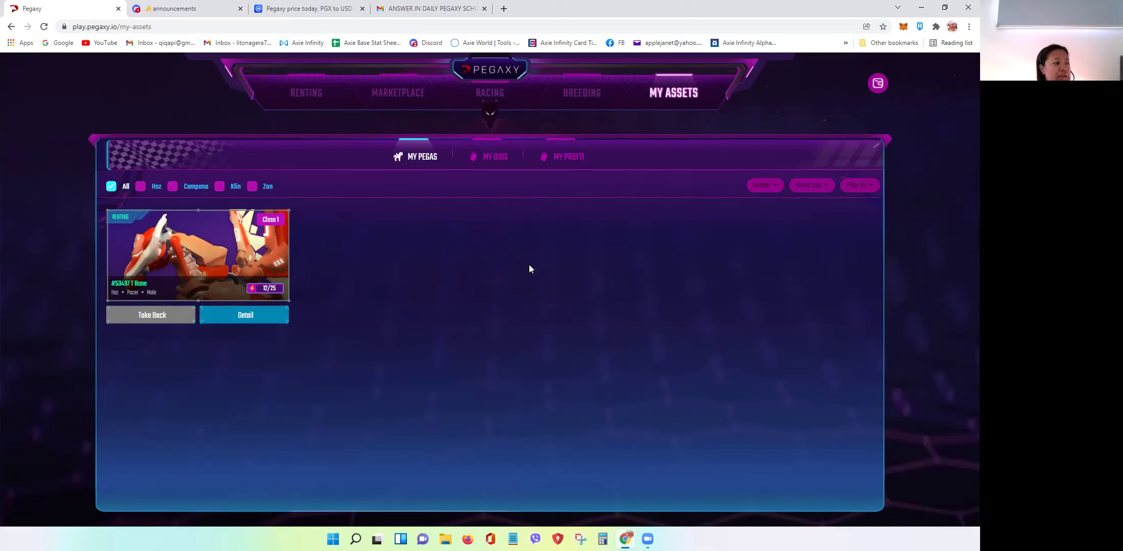
Return to Renting's Share Profit listings, now showing pegas #69387 and #34080 at 5%.
click(314, 99)
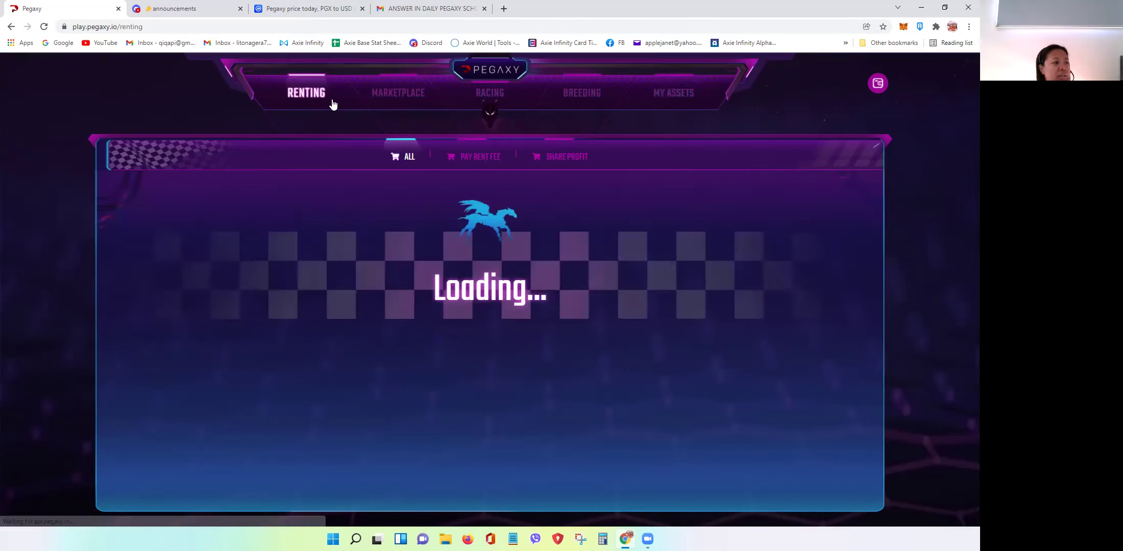
click(567, 157)
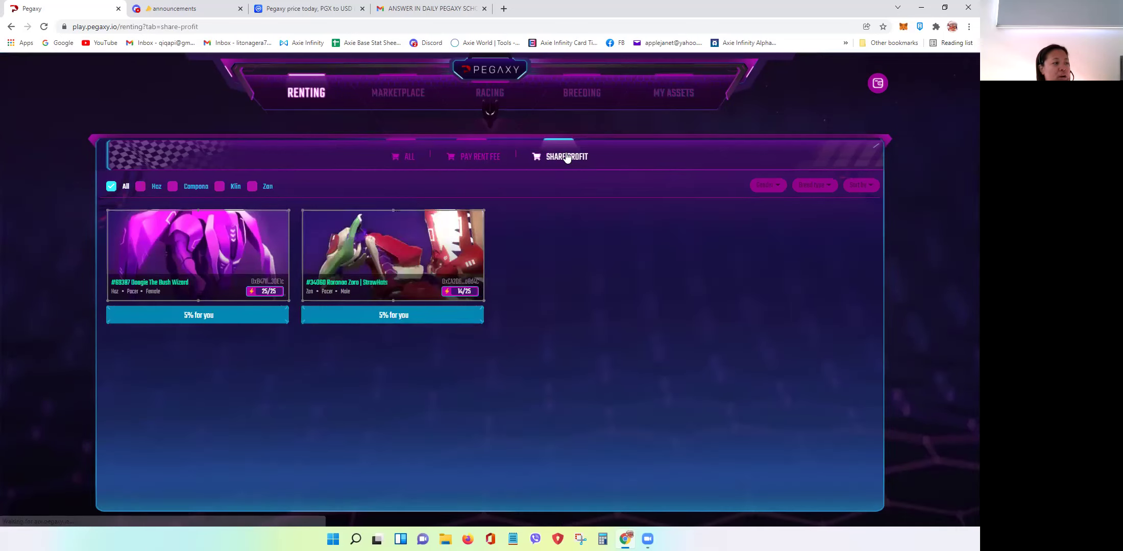